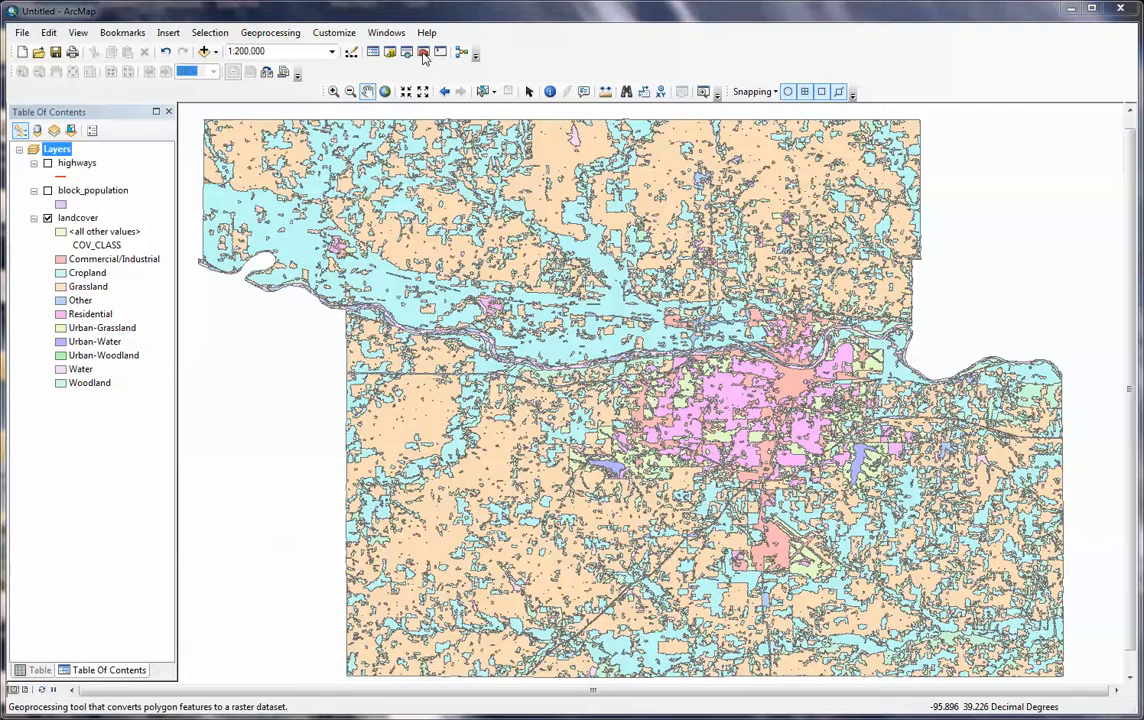
- Set up a Polygon to Raster conversion with landcover as the input features and COV_CLASS as the value field
left_click(424, 53)
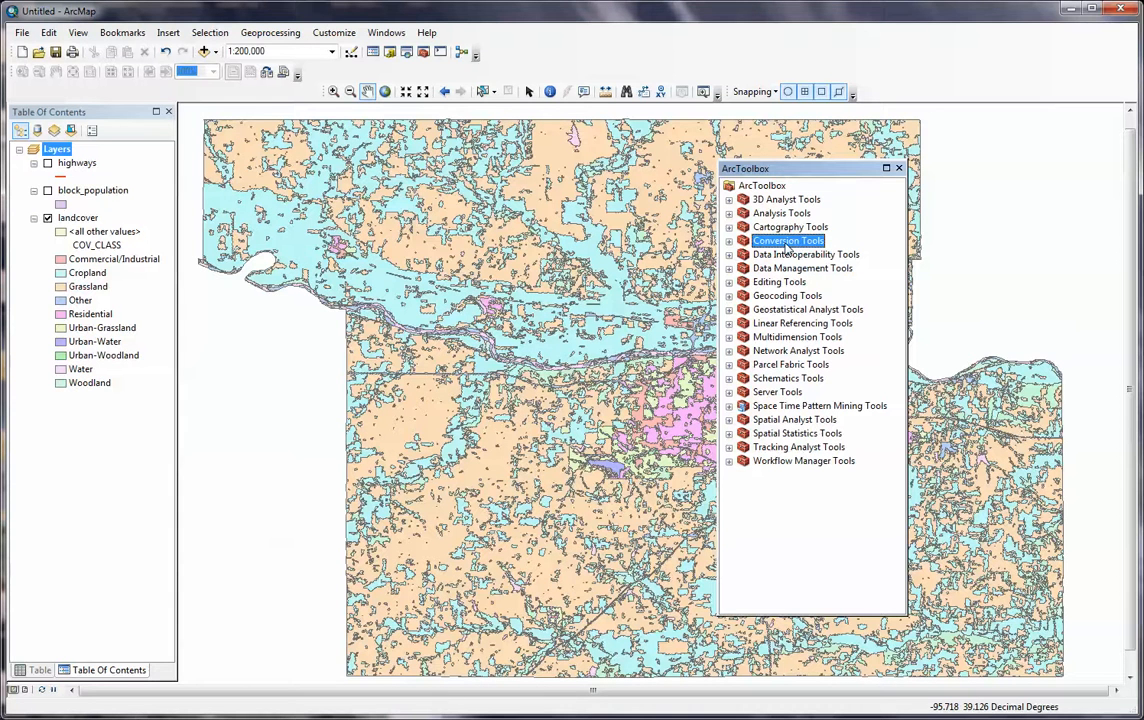
left_click(729, 243)
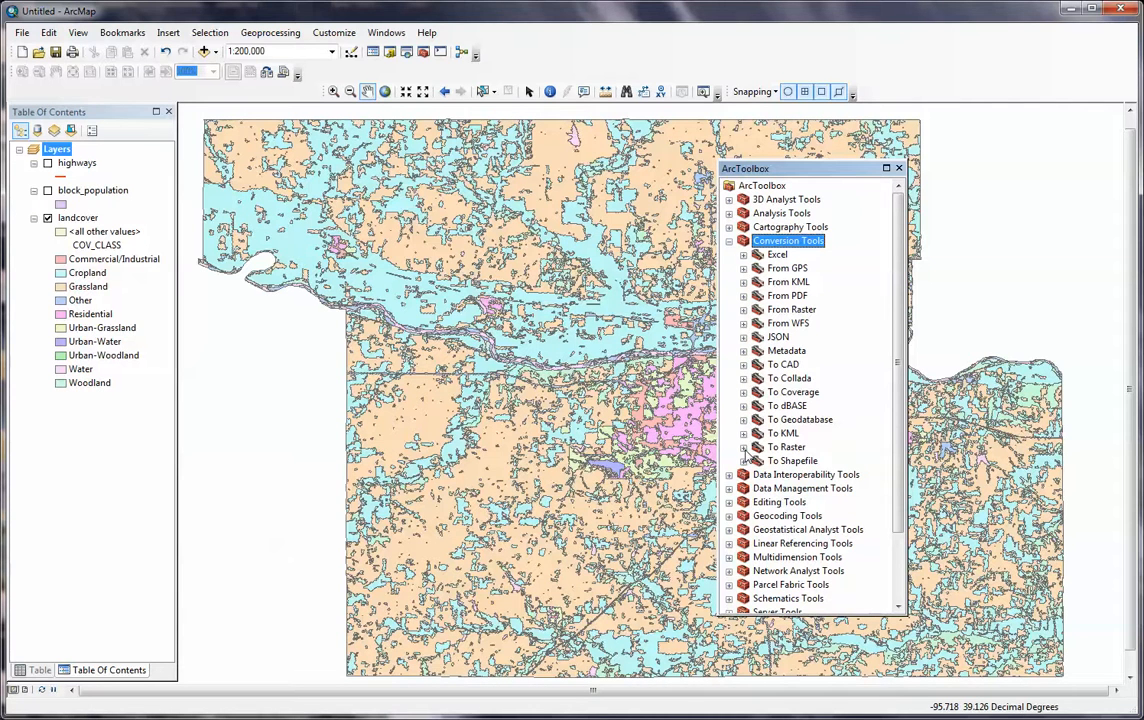
left_click(743, 447)
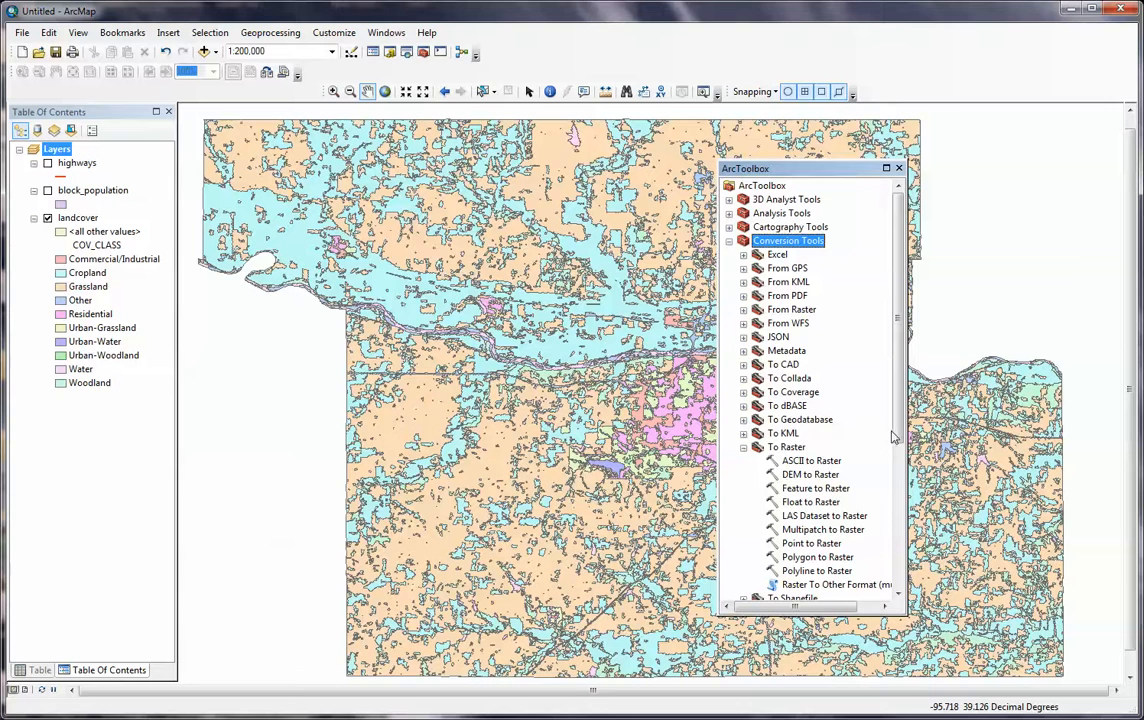
left_click_drag(898, 440, 903, 482)
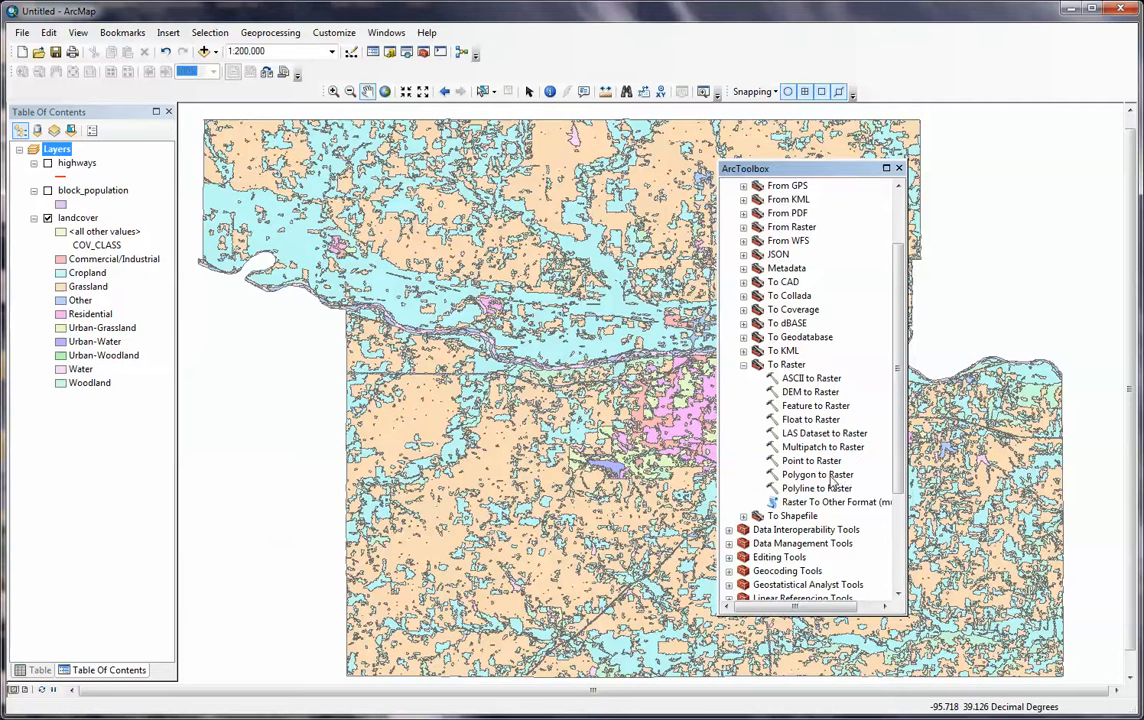
double_click(828, 474)
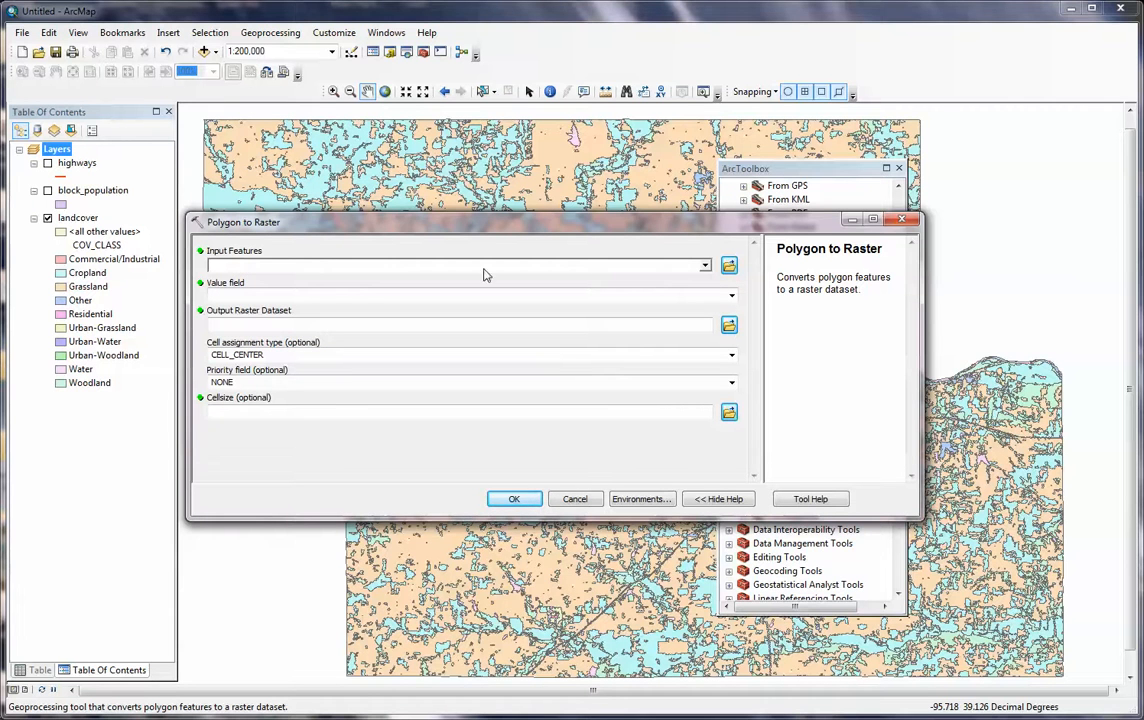
left_click(705, 268)
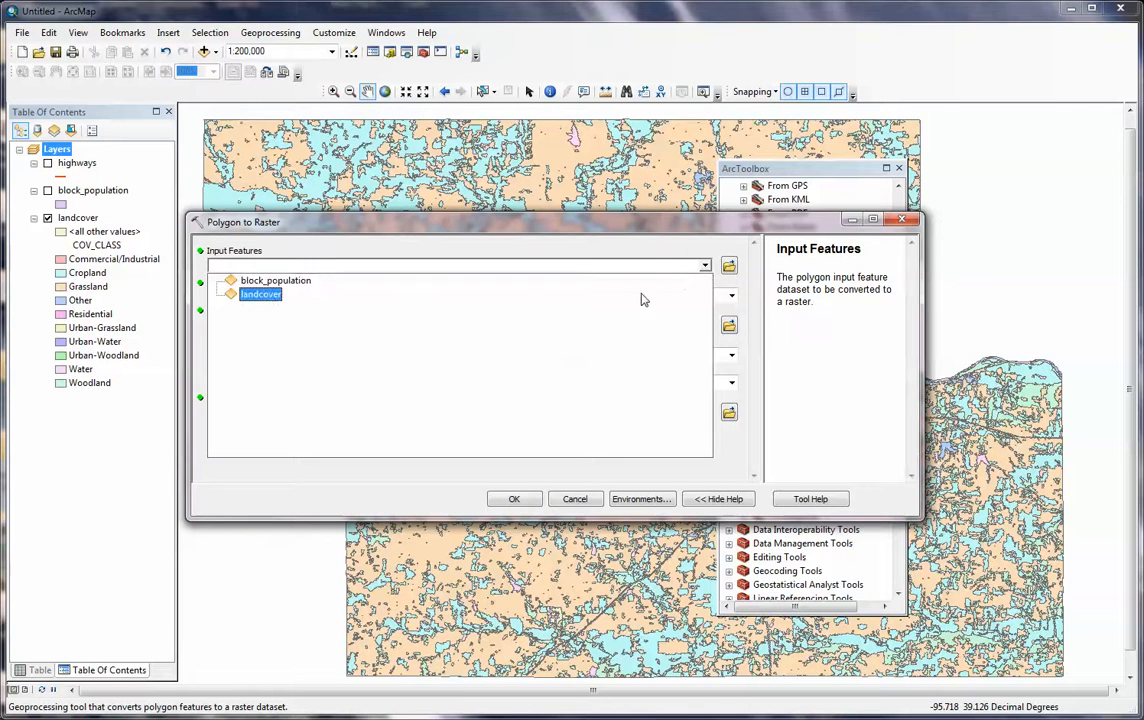
left_click(258, 296)
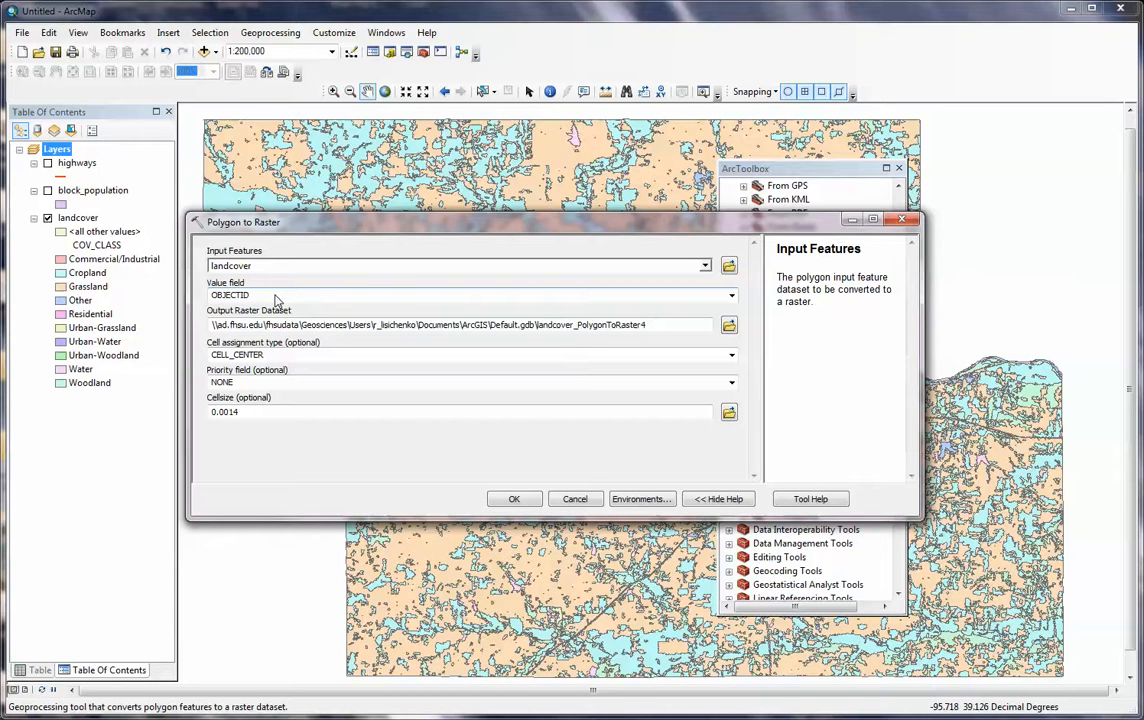
left_click(732, 297)
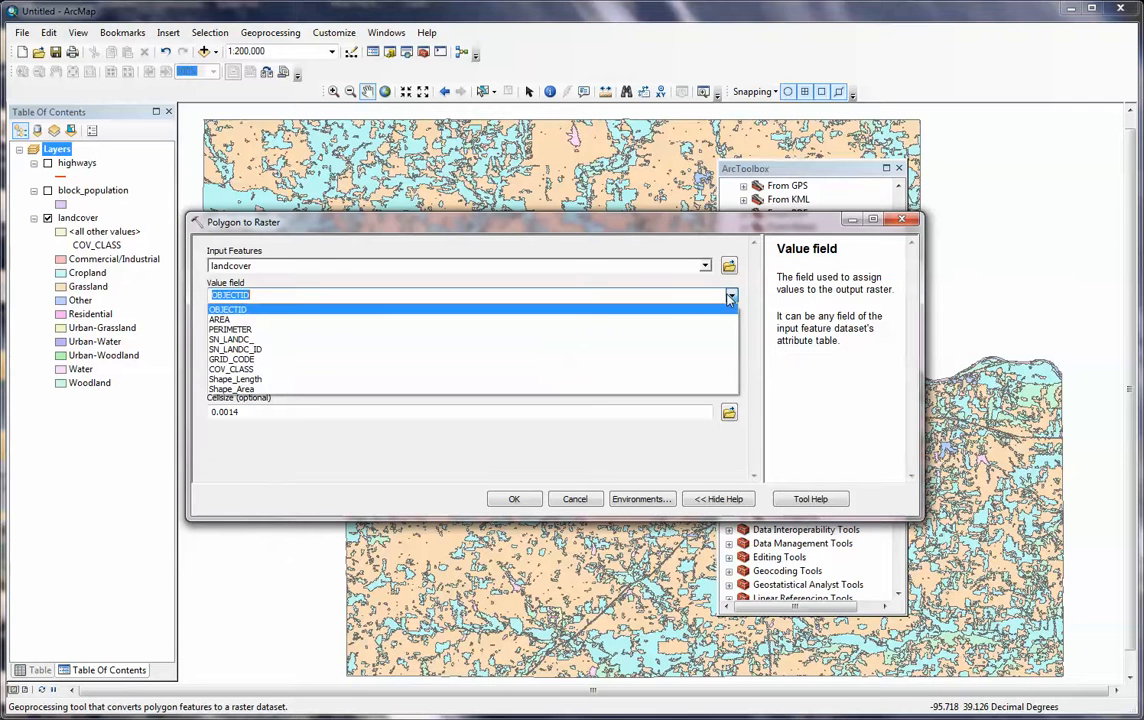
left_click(640, 370)
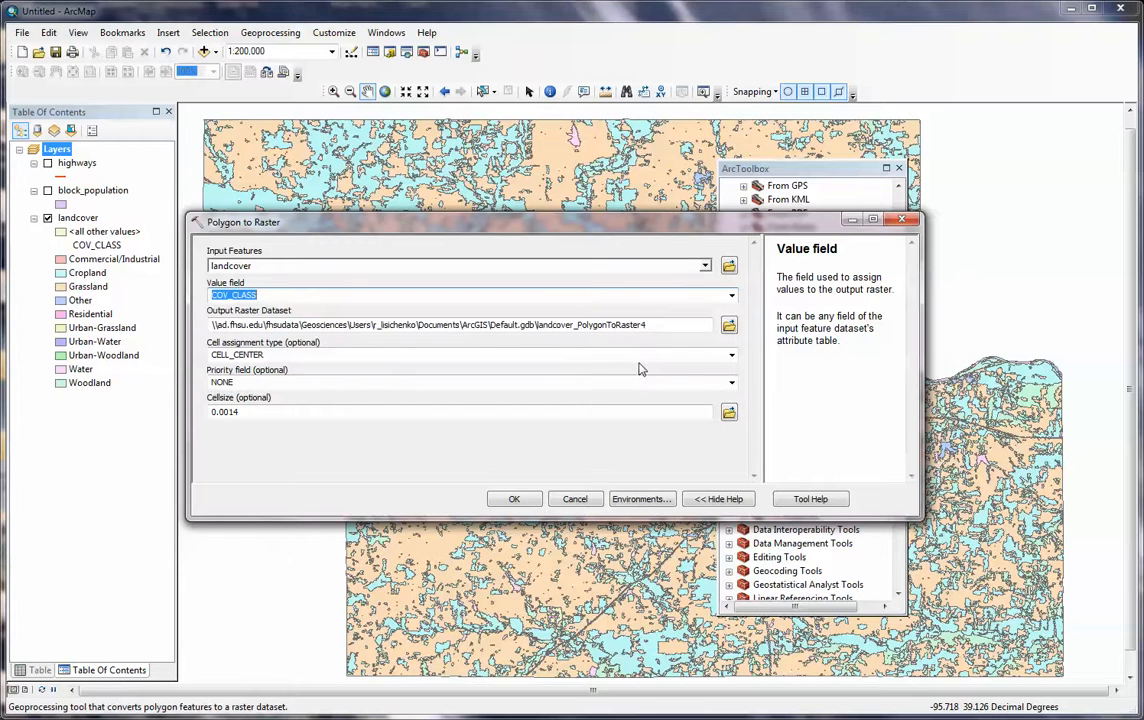
- Name the output raster dataset land_raster in shawnee.gdb and run the conversion
left_click(729, 327)
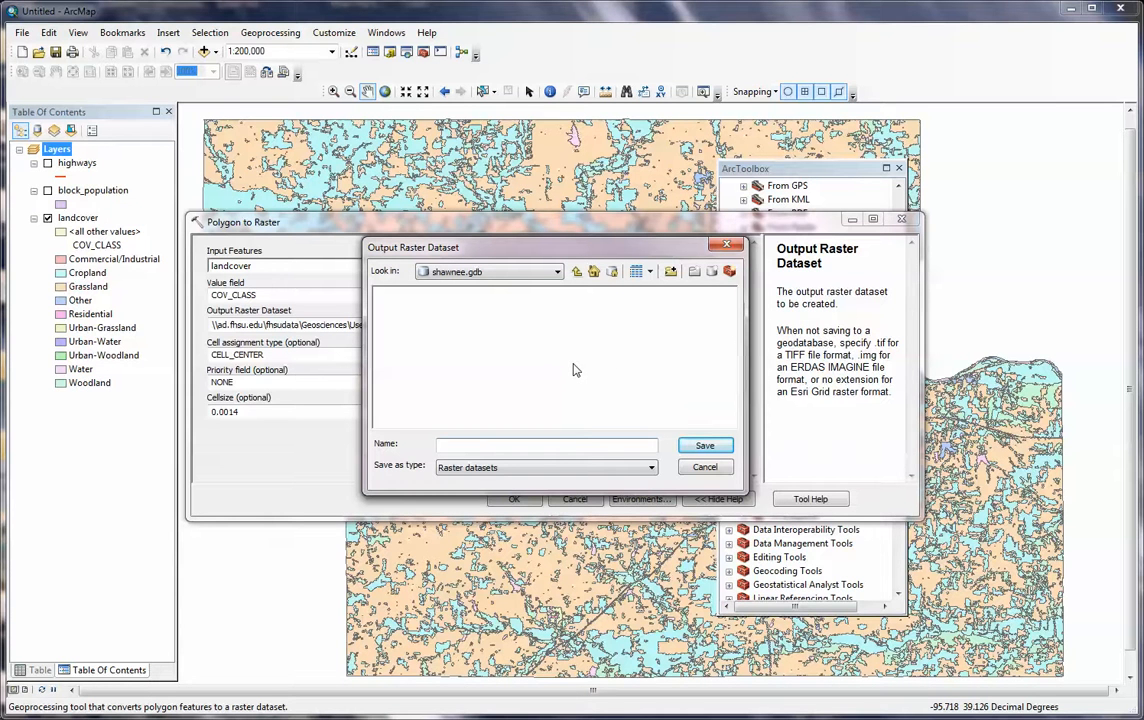
type("land_")
type("ster")
left_click(697, 447)
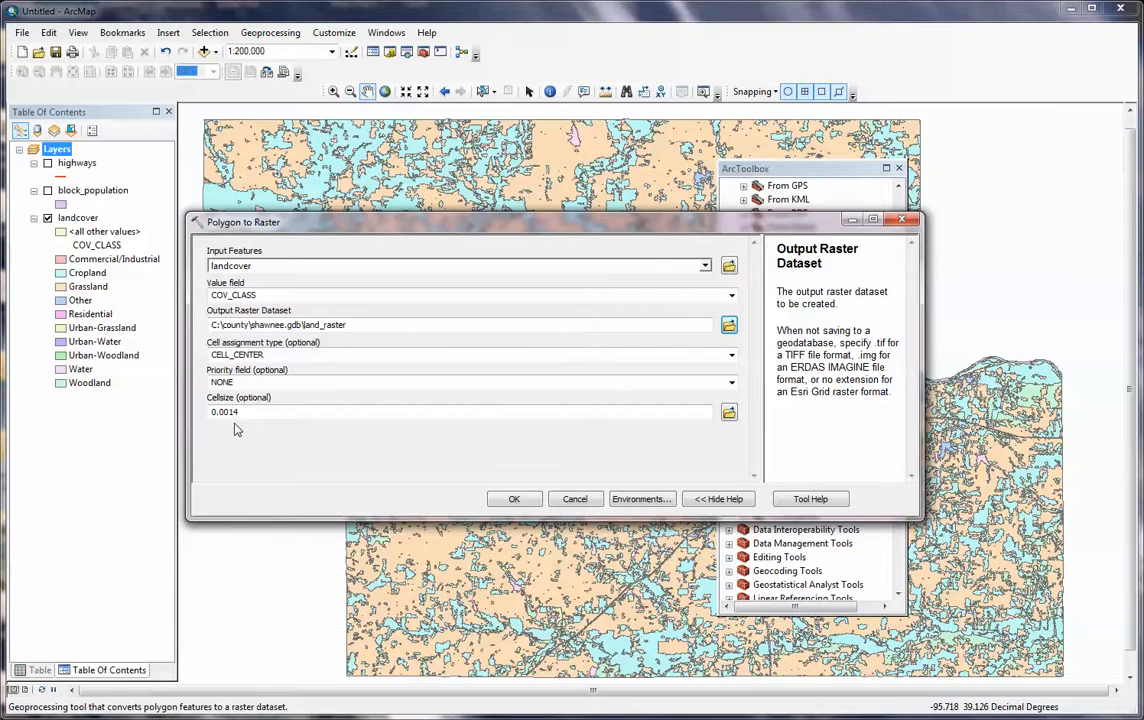
left_click(514, 498)
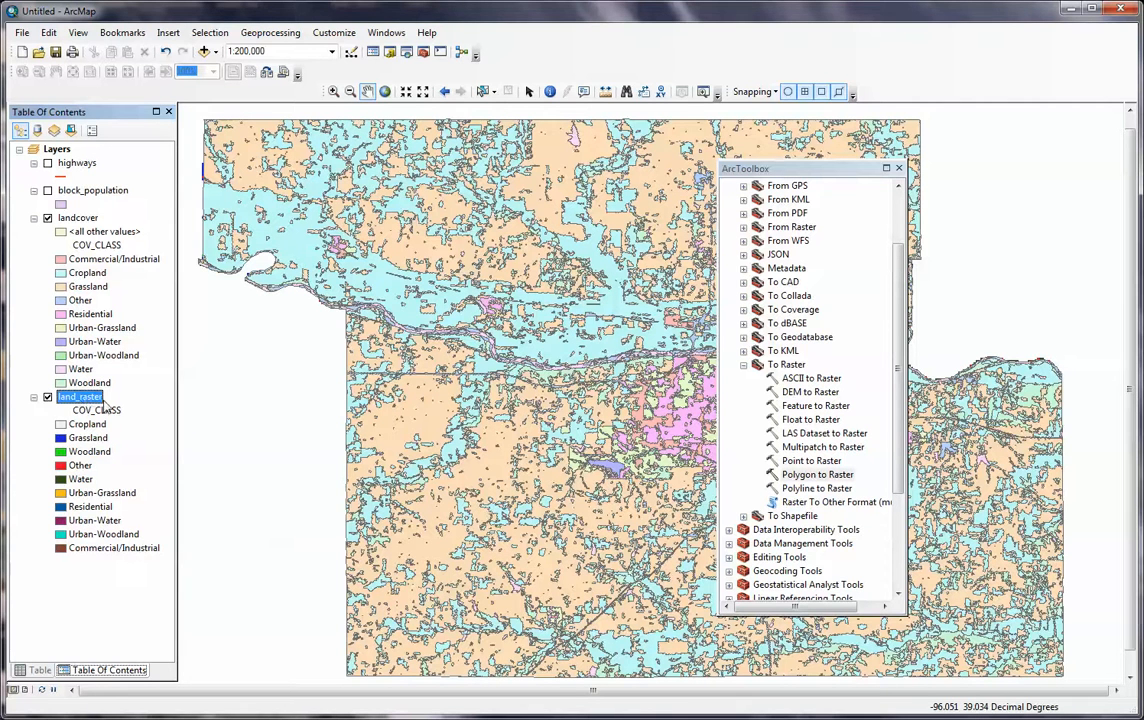
- Close the toolbox, then hide the landcover layer and show the block_population layer
left_click(899, 170)
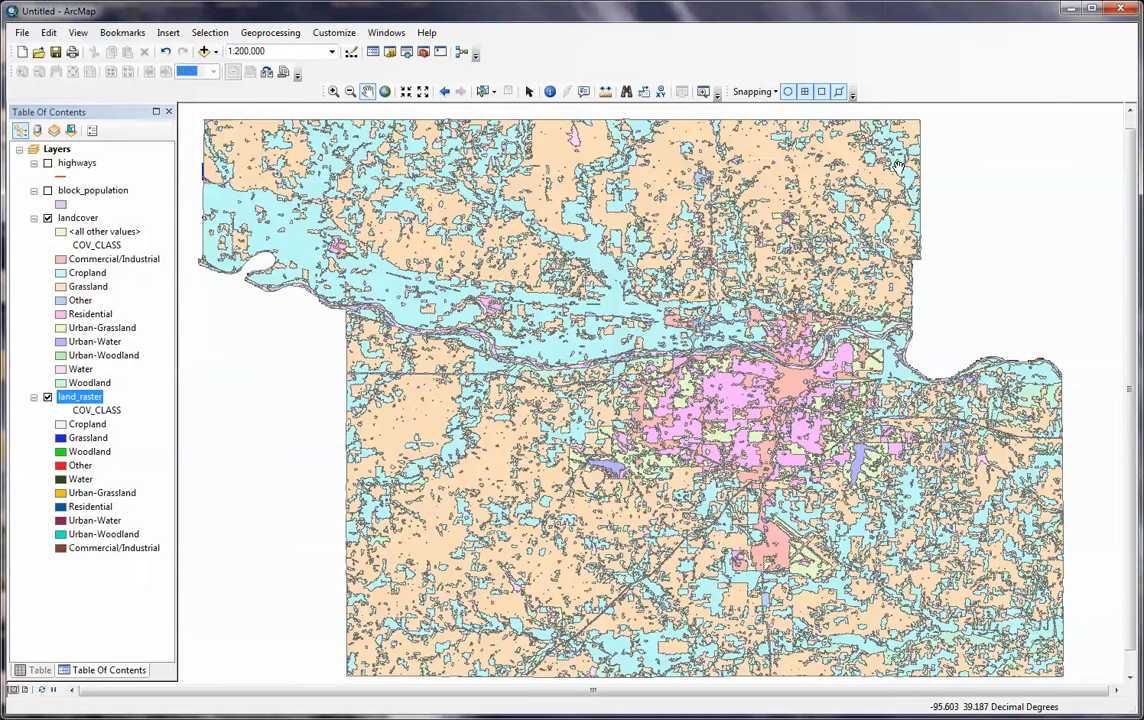
left_click(47, 218)
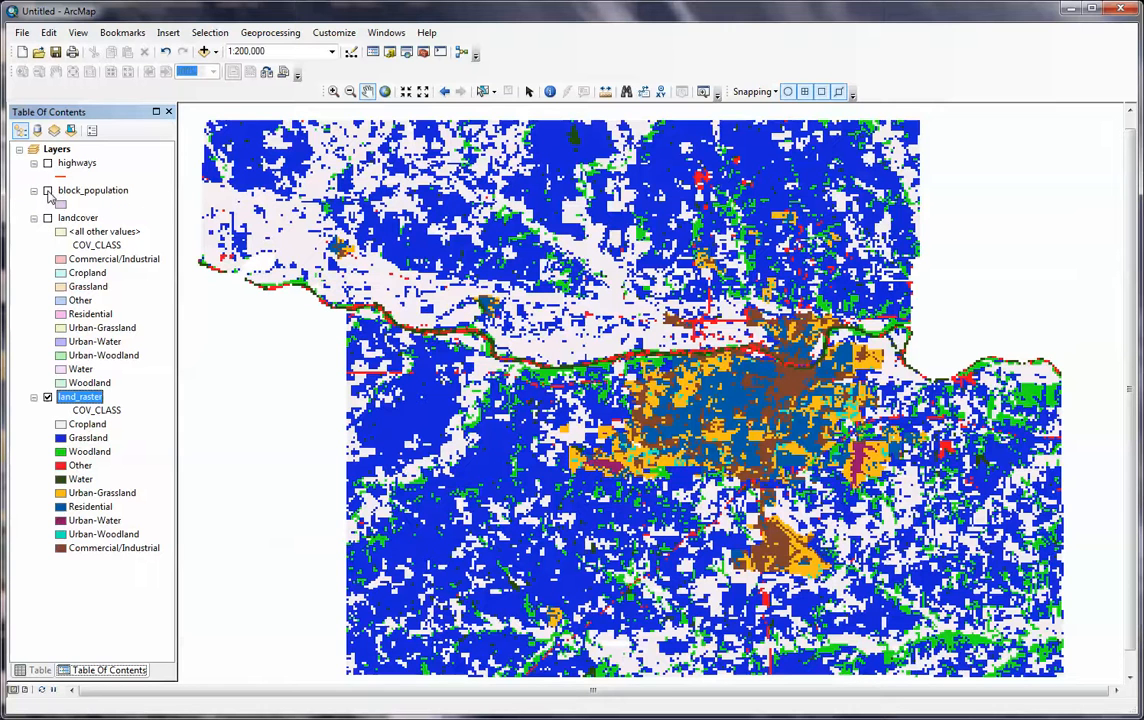
left_click(48, 192)
left_click(47, 191)
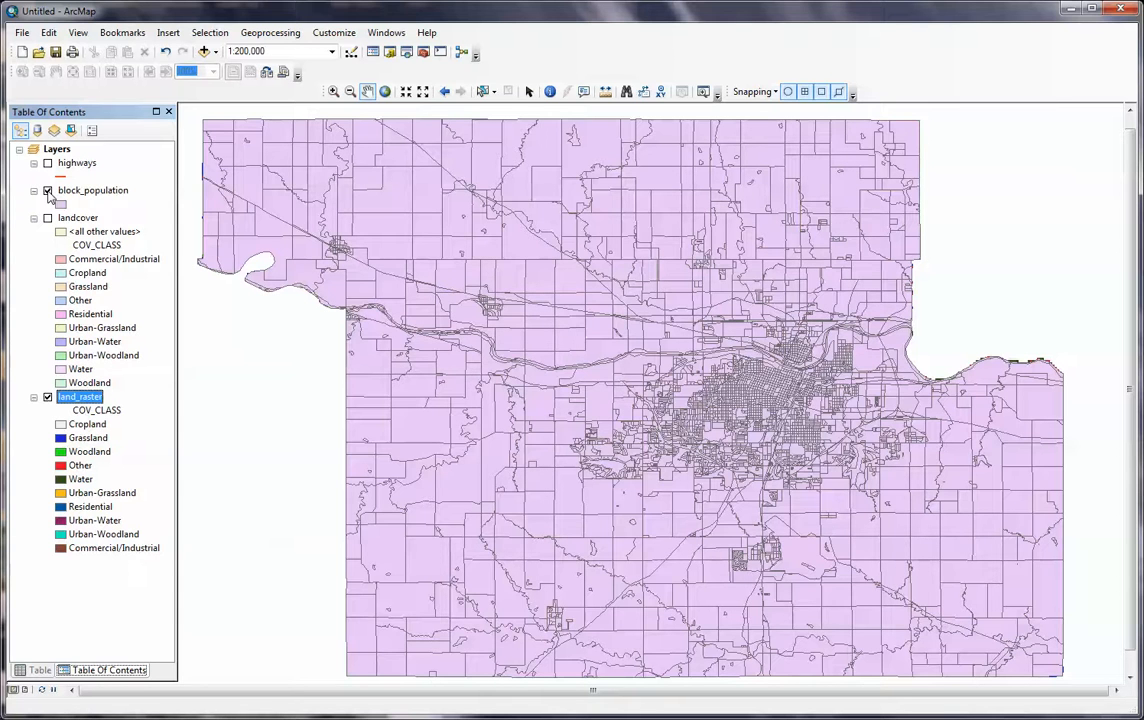
- Set up another Polygon to Raster conversion with block_population as the input features and POP2000 as the value field
left_click(423, 52)
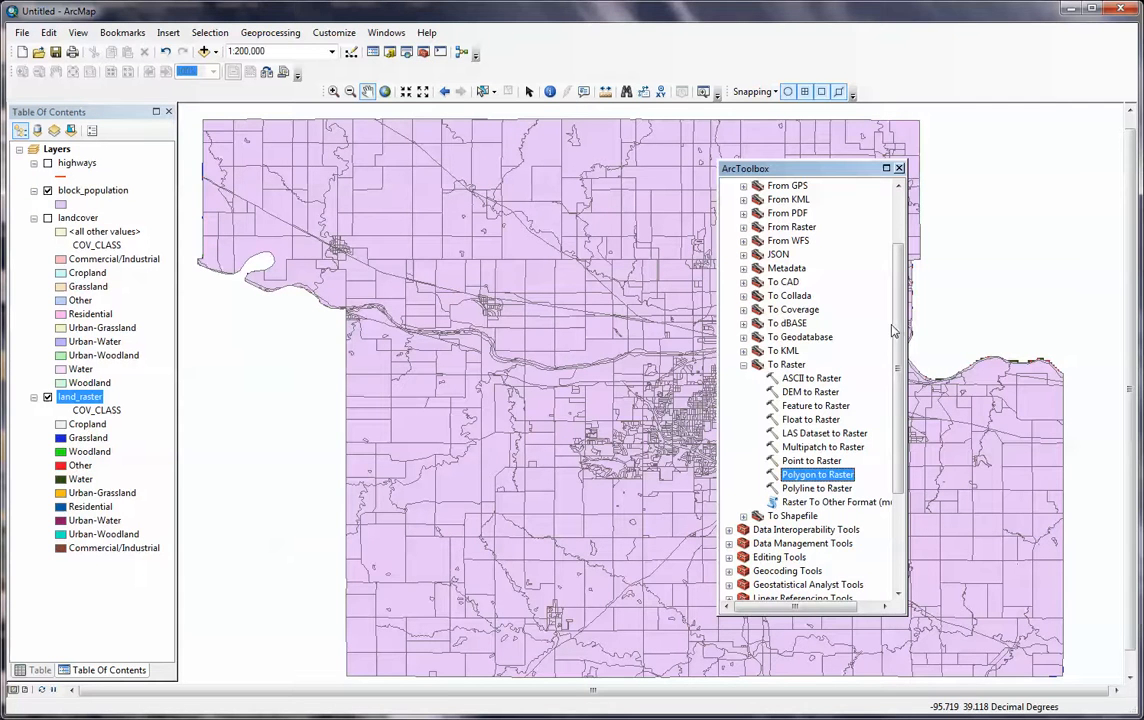
left_click_drag(898, 334, 897, 280)
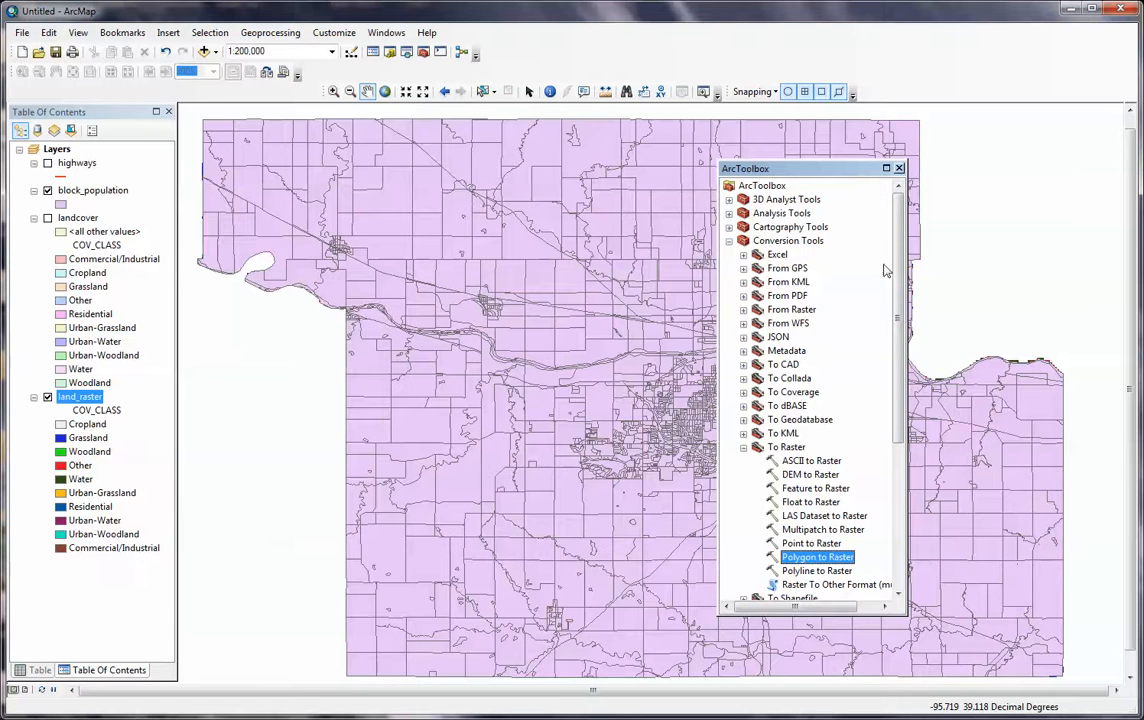
left_click_drag(900, 270, 903, 337)
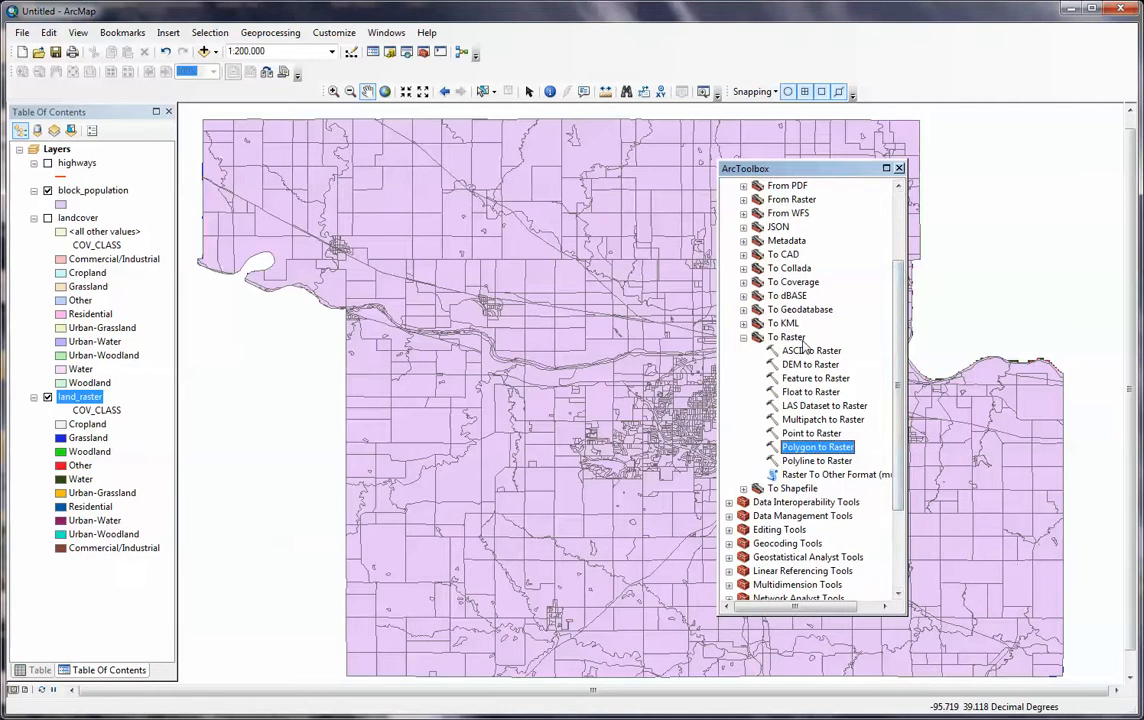
double_click(803, 452)
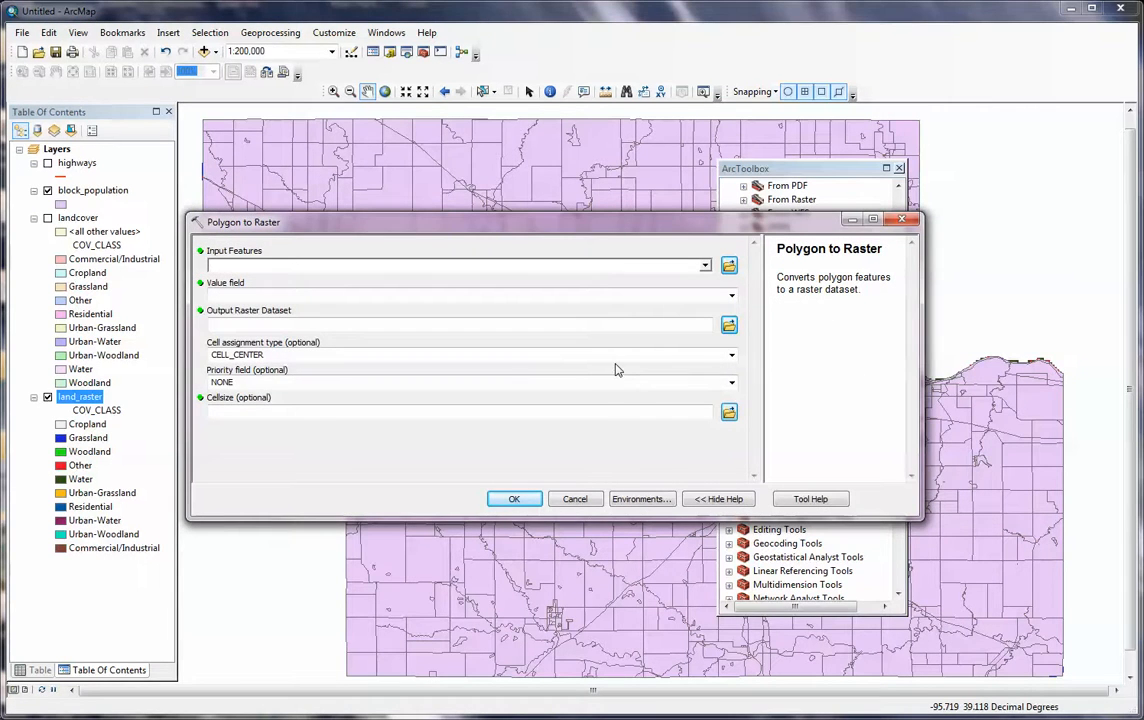
left_click(705, 265)
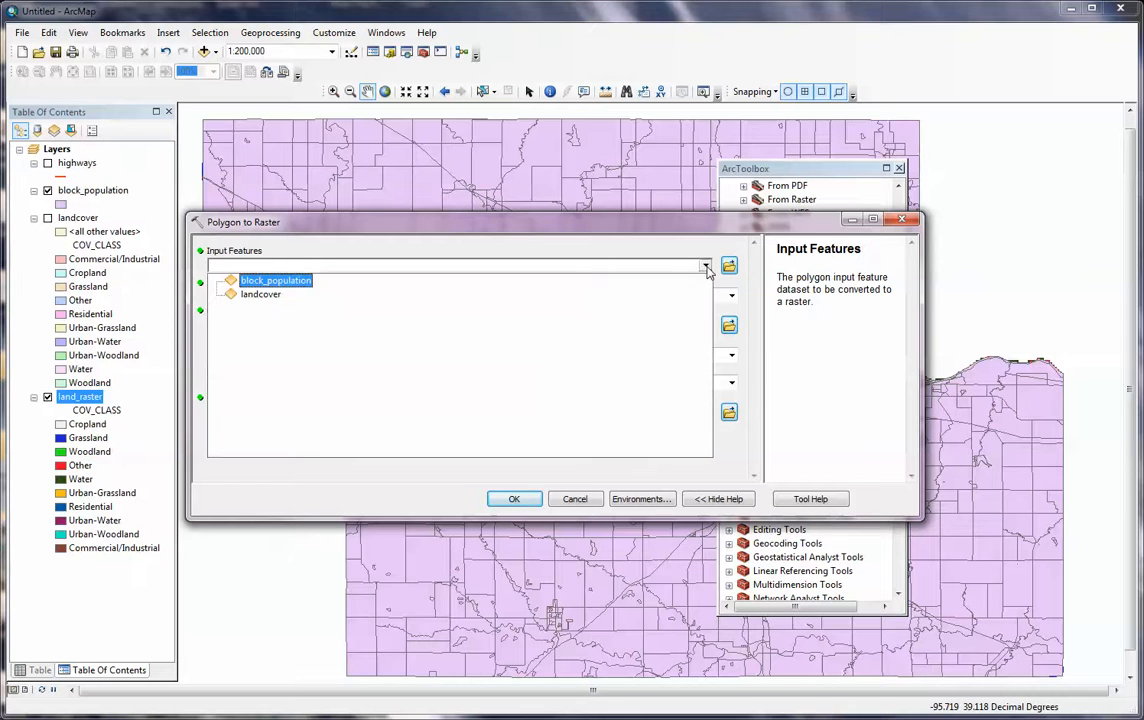
left_click(302, 283)
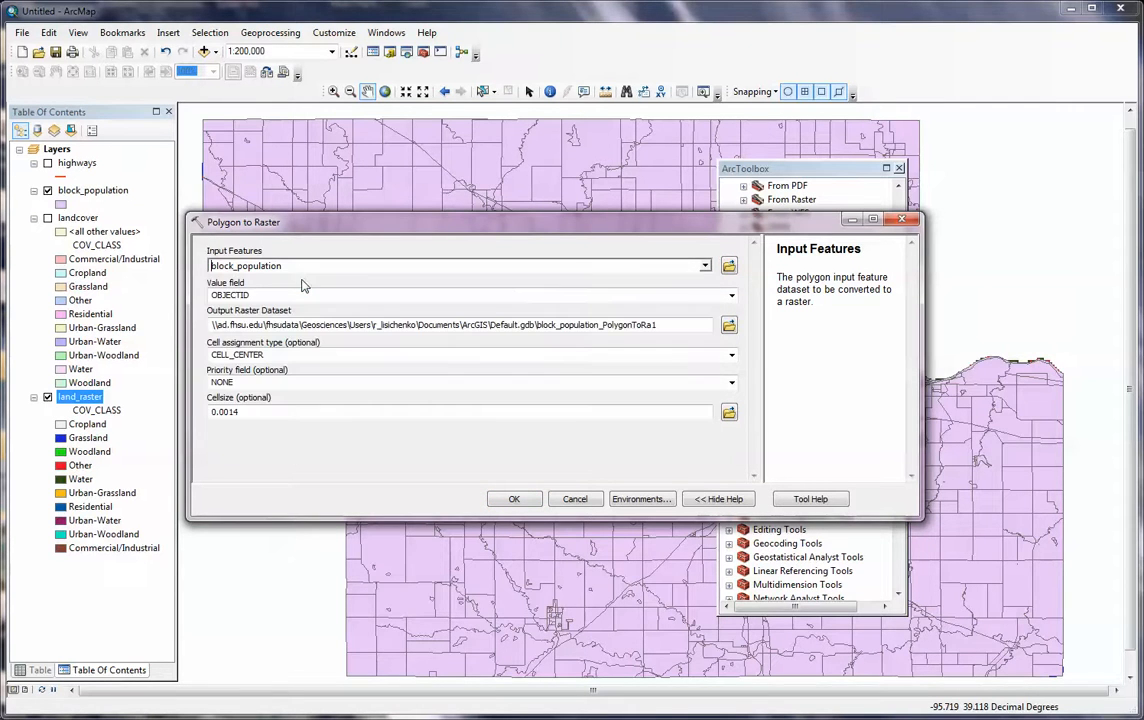
left_click(731, 295)
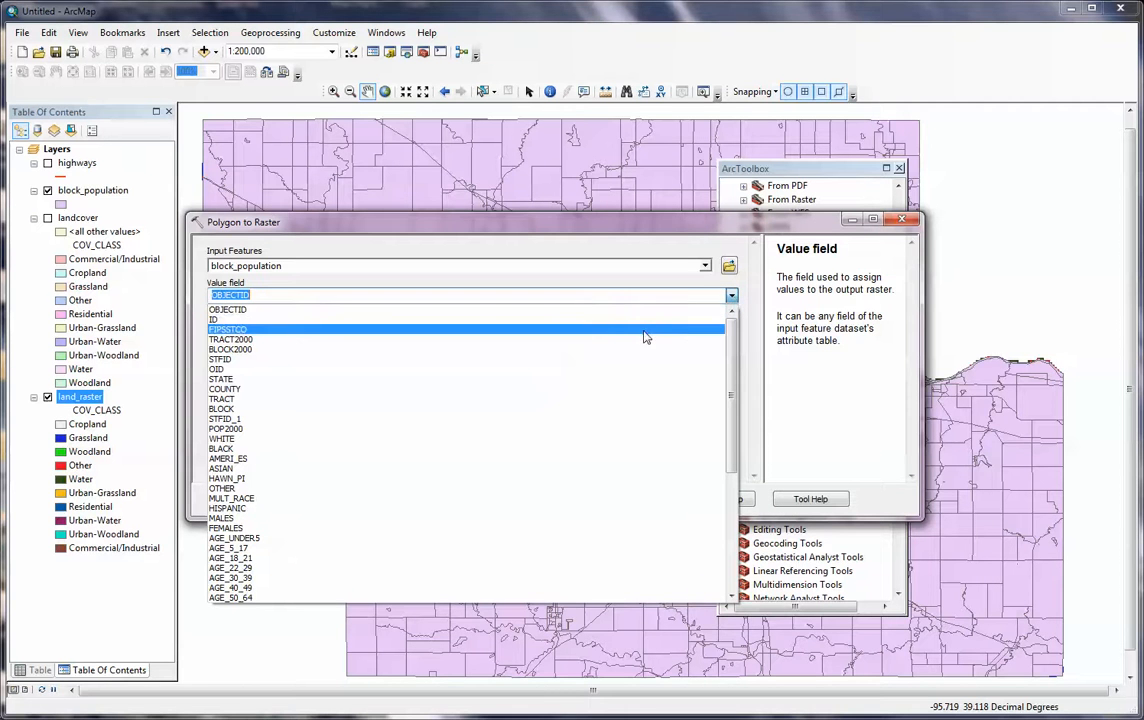
left_click(615, 429)
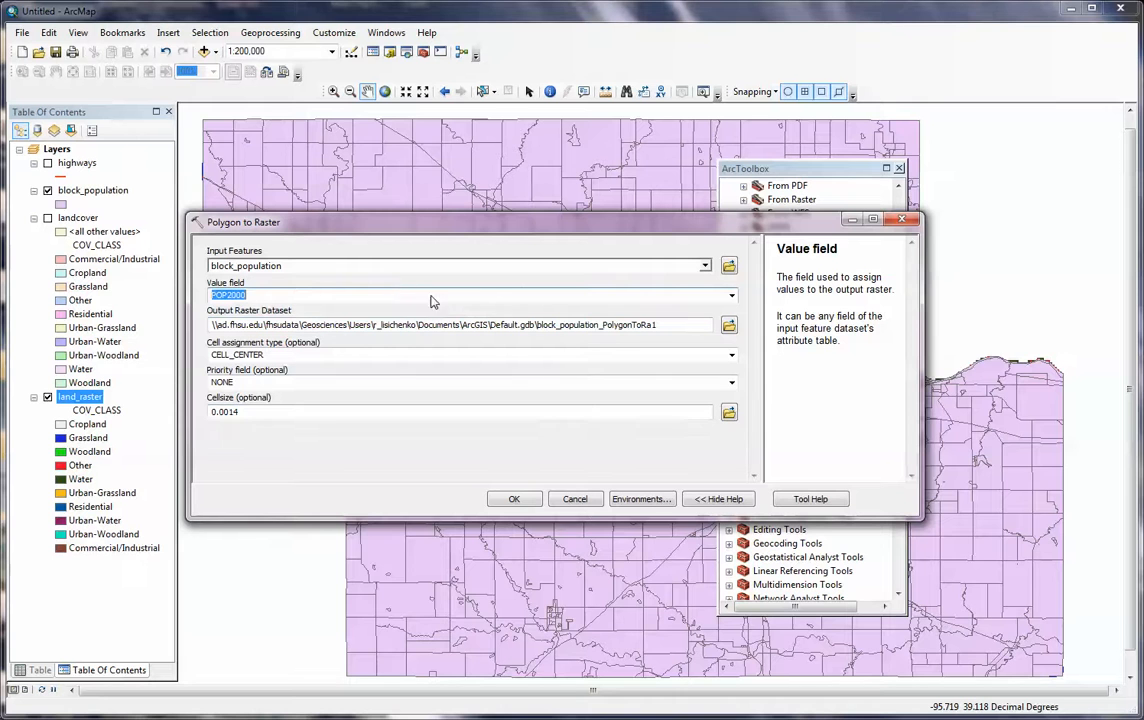
- Run the conversion with pop_raster in shawnee.gdb as the output, and hide the block_population layer with the toolbox closed
left_click(730, 325)
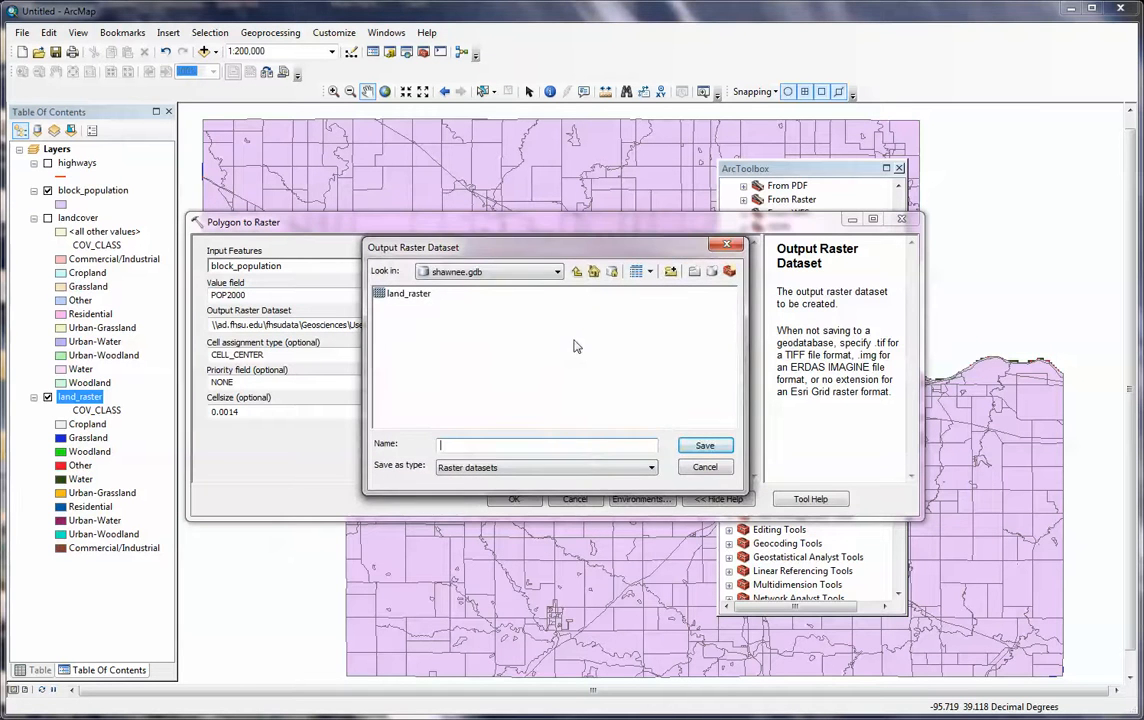
type("pop_raster")
left_click(704, 446)
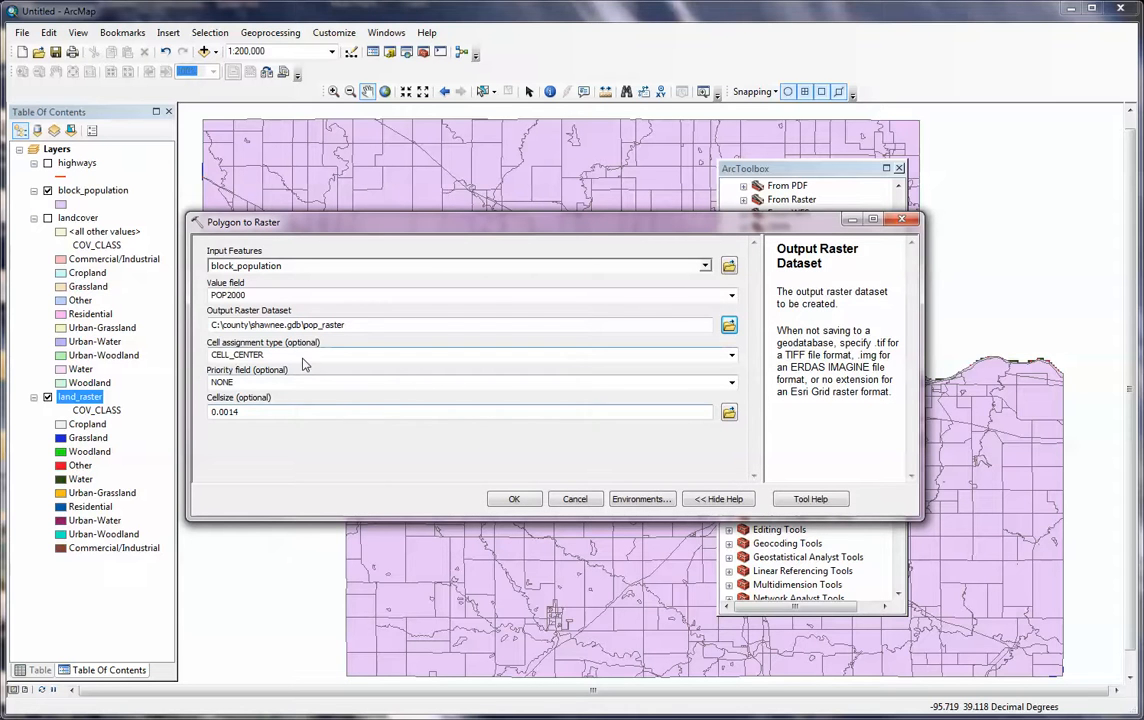
left_click(514, 499)
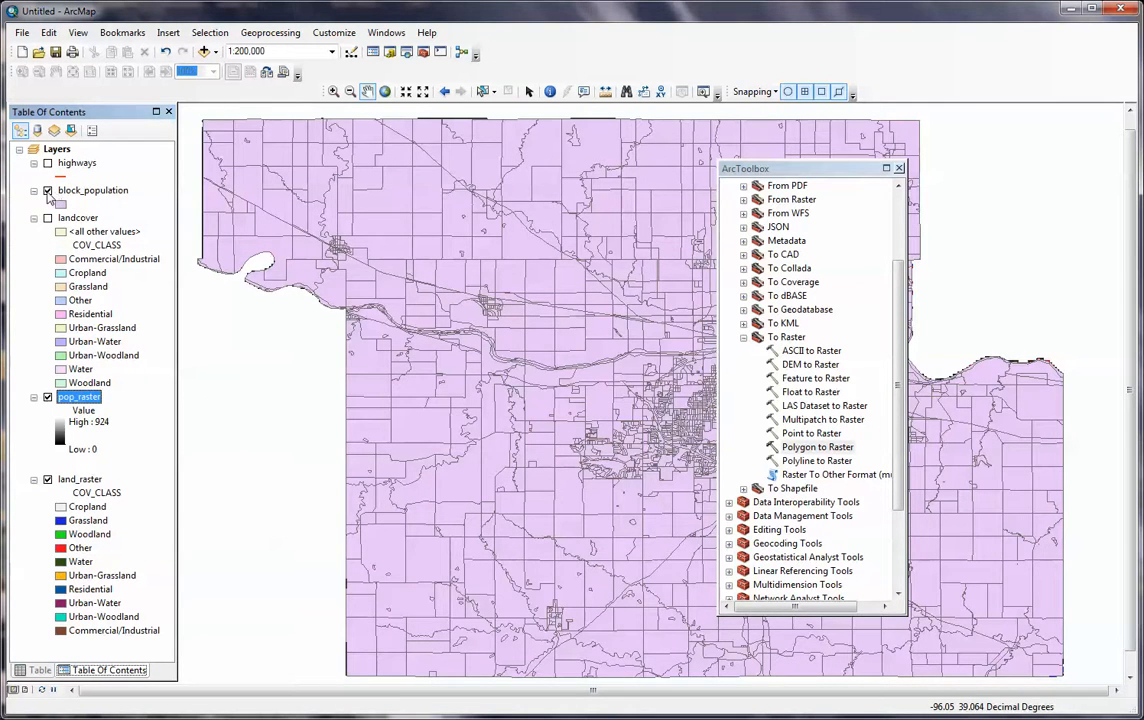
left_click(47, 190)
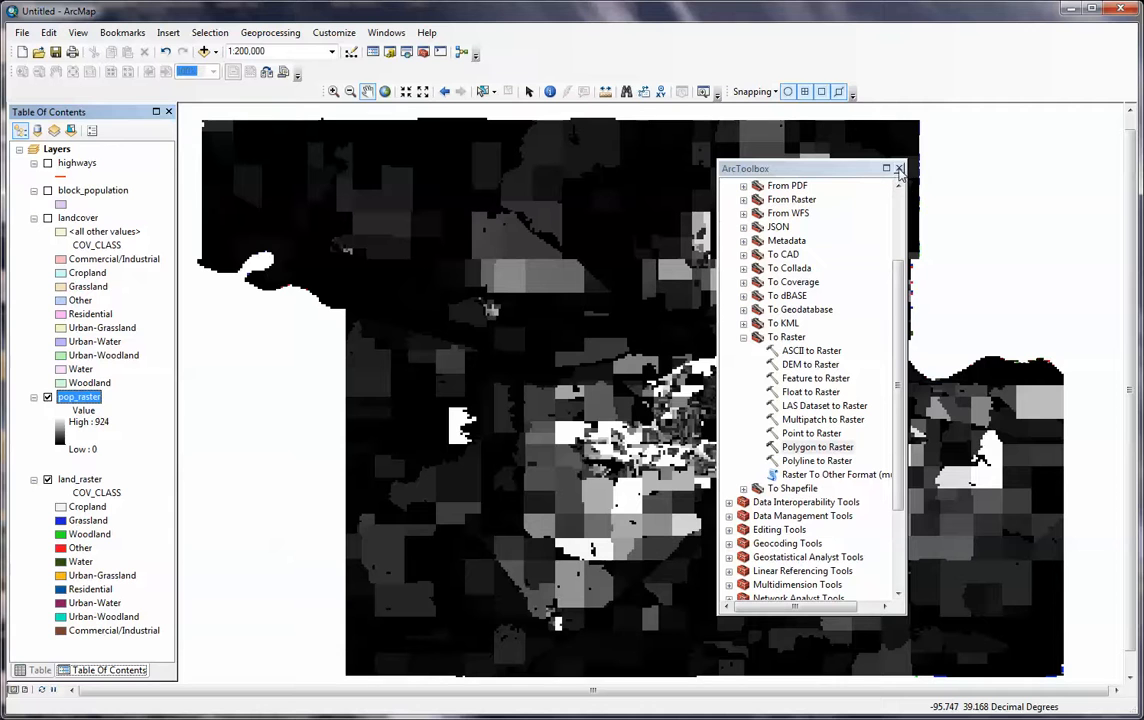
left_click(898, 168)
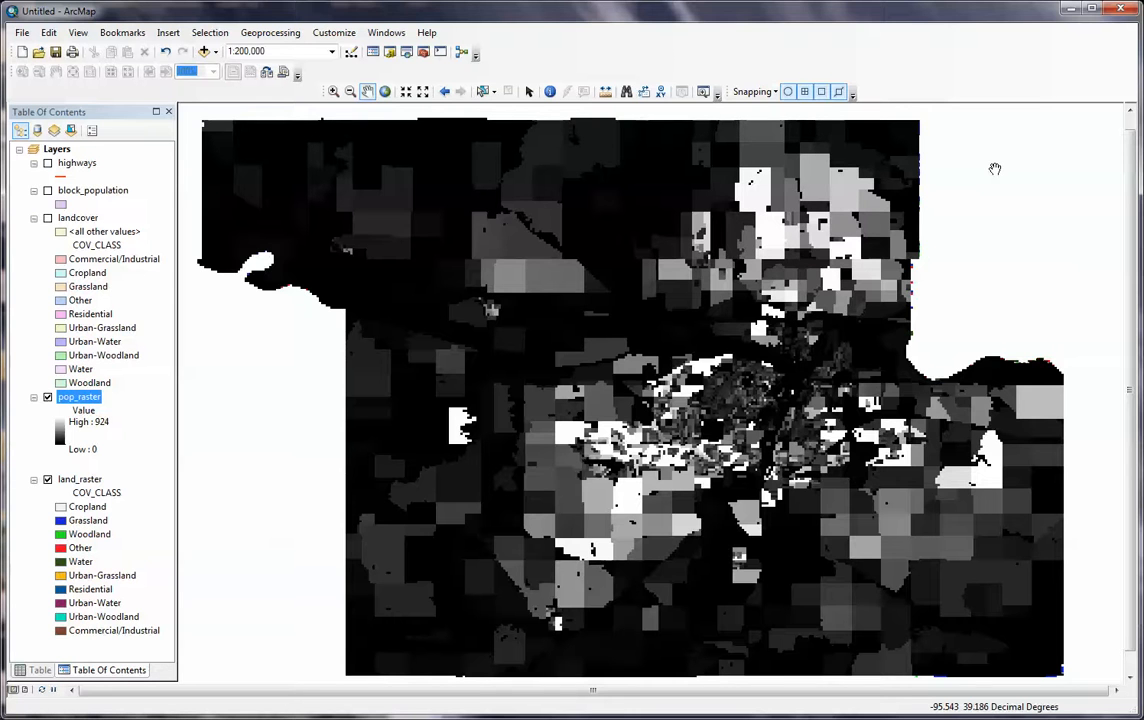
- Switch the pop_raster symbology to Classified and apply the multicoloured ramp running from grey through the spectrum to red
right_click(89, 402)
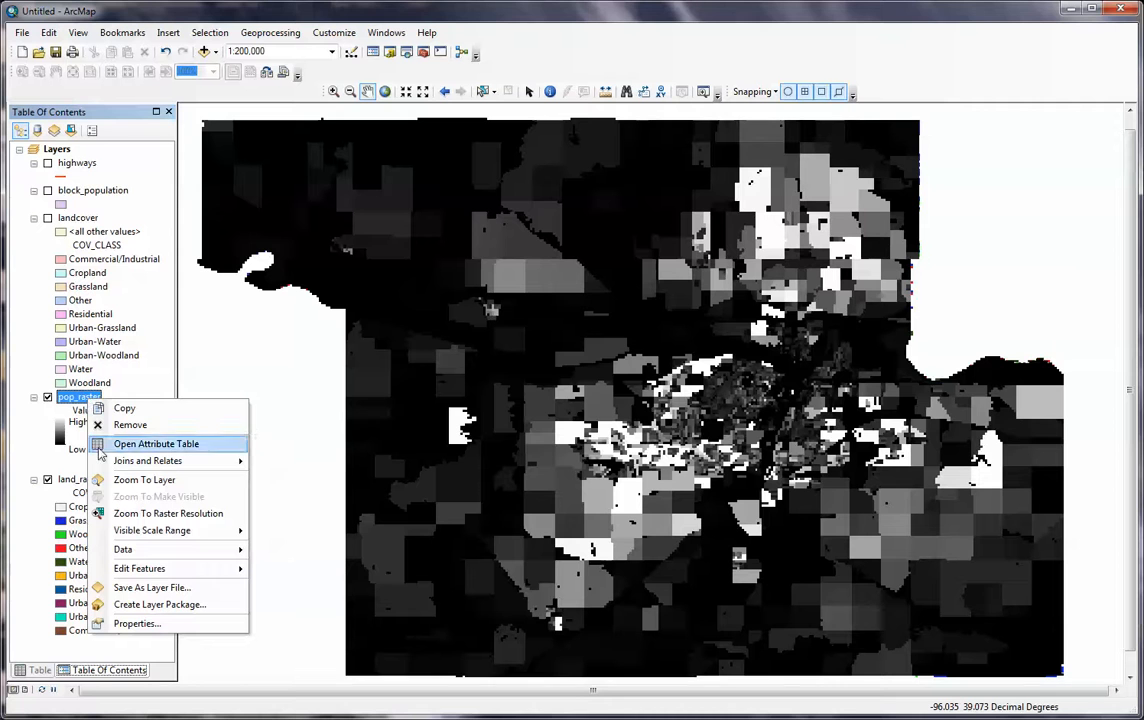
left_click(124, 622)
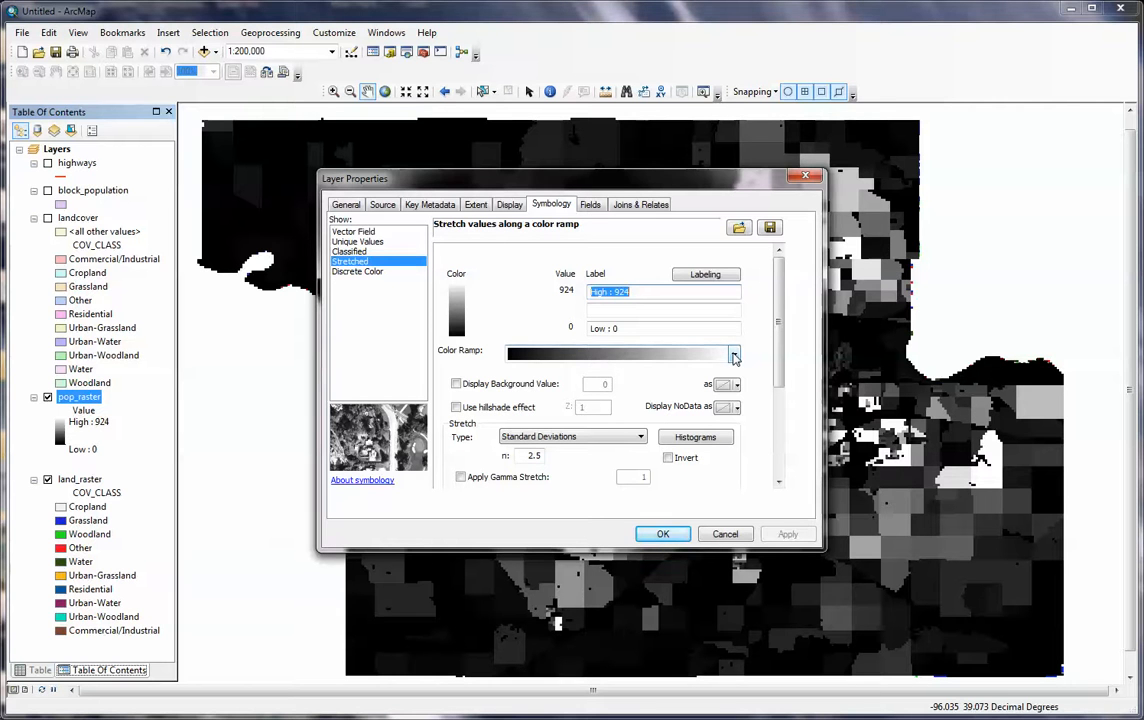
left_click(349, 251)
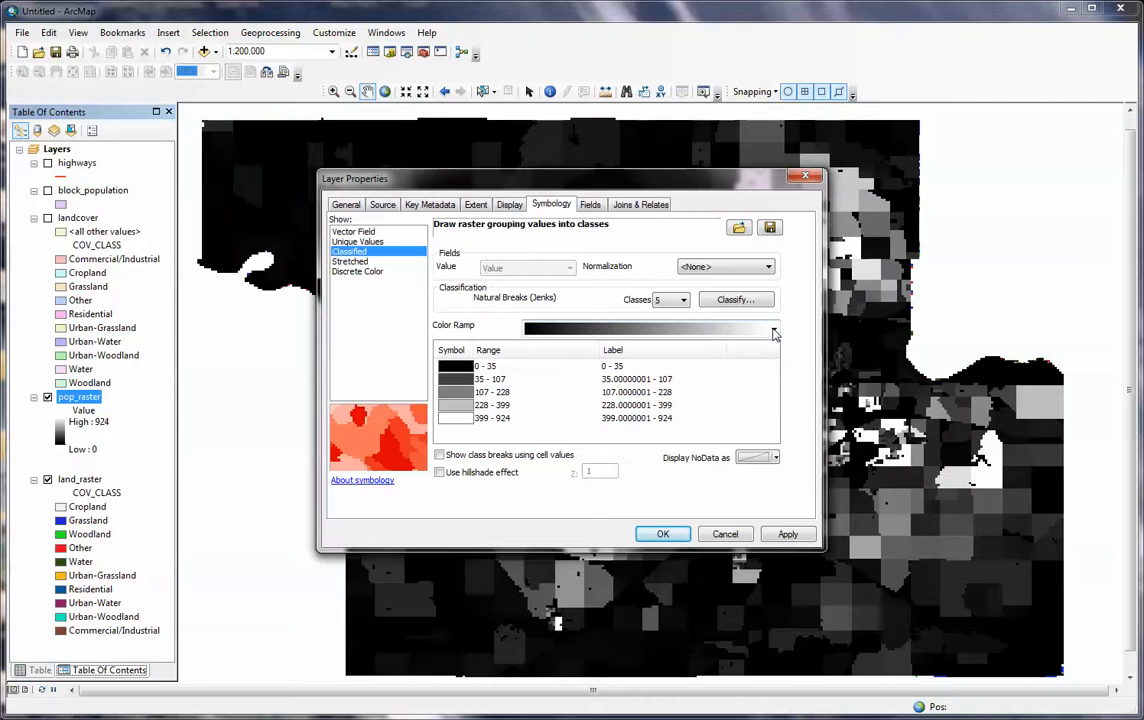
left_click(774, 329)
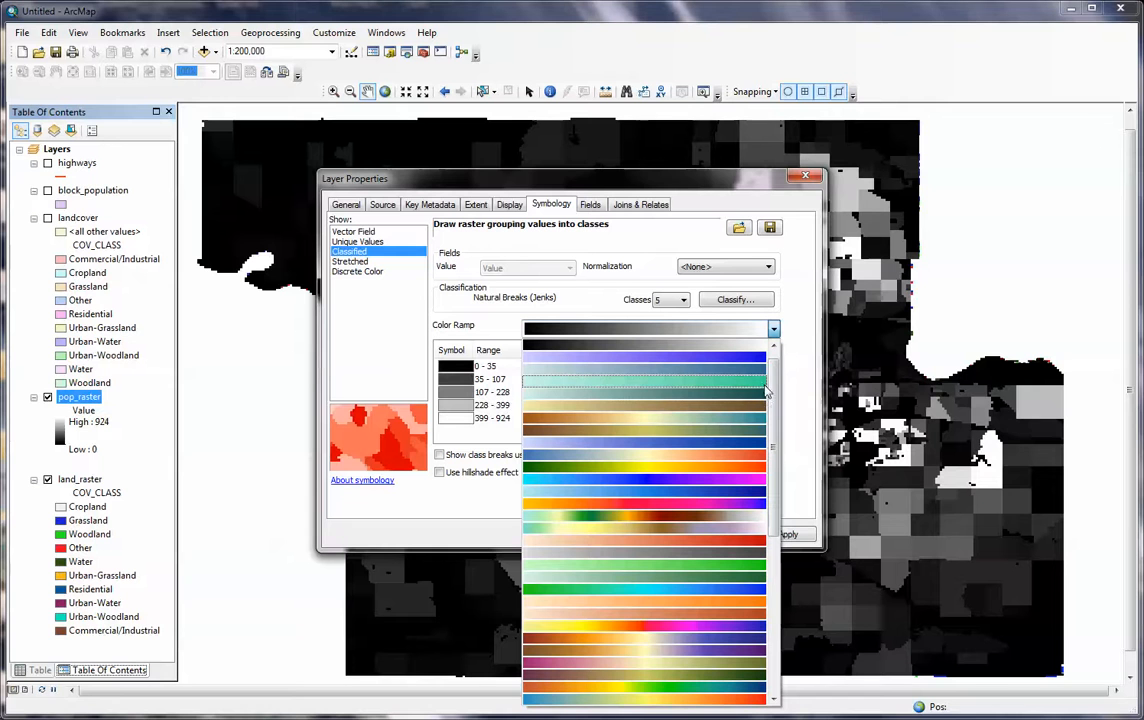
scroll(777, 392, "up", 1)
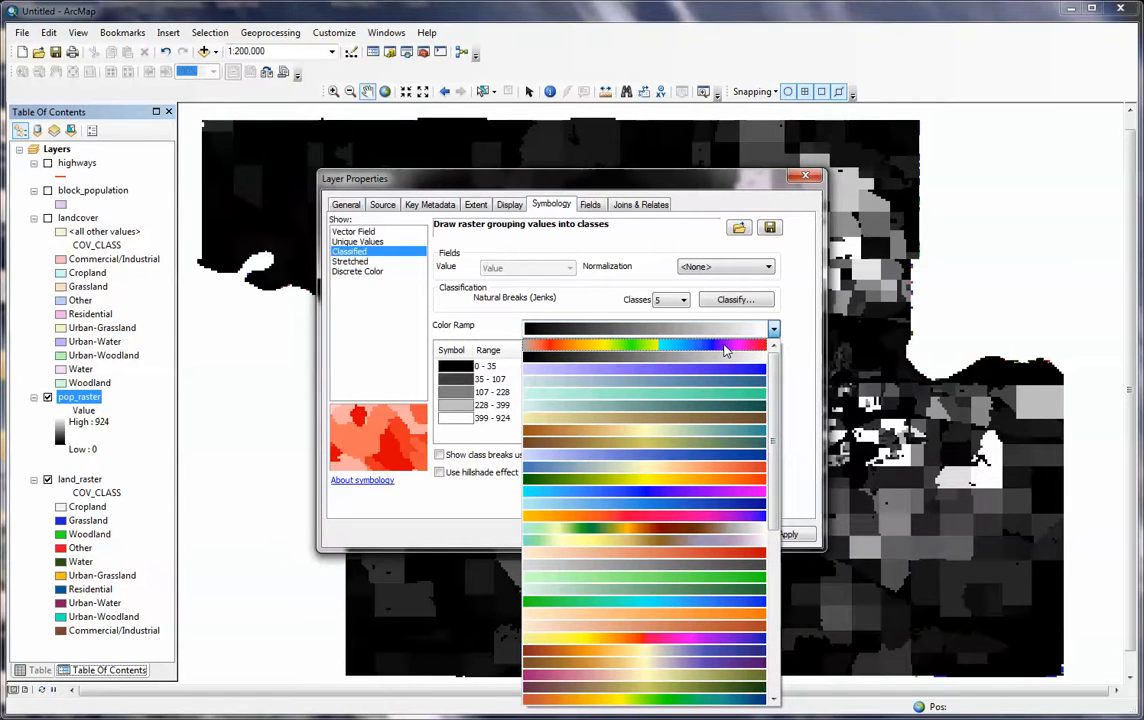
left_click(726, 348)
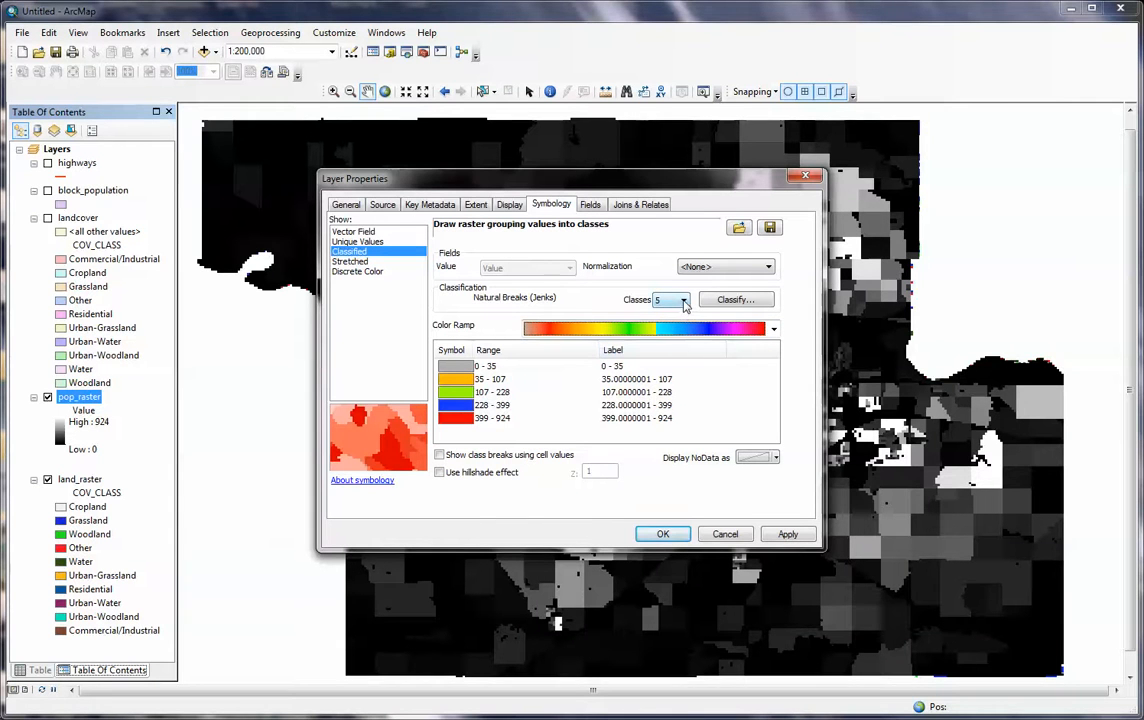
- Set the number of pop_raster classes to 10 and accept the layer's symbology
left_click(683, 303)
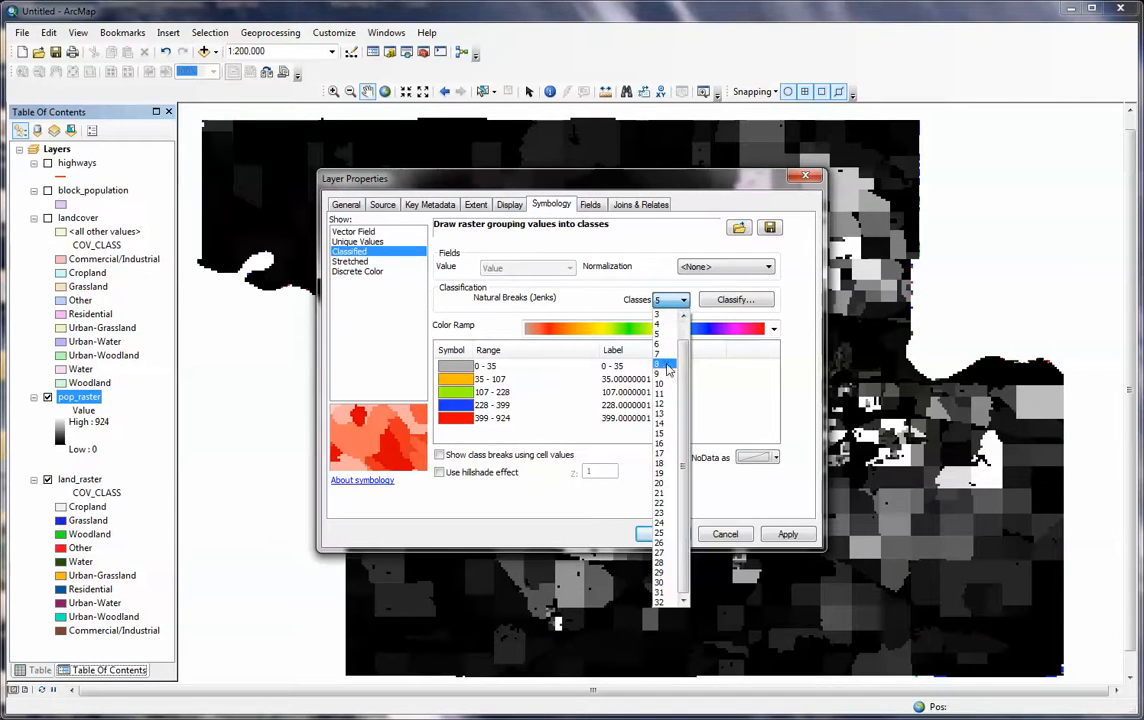
left_click(666, 383)
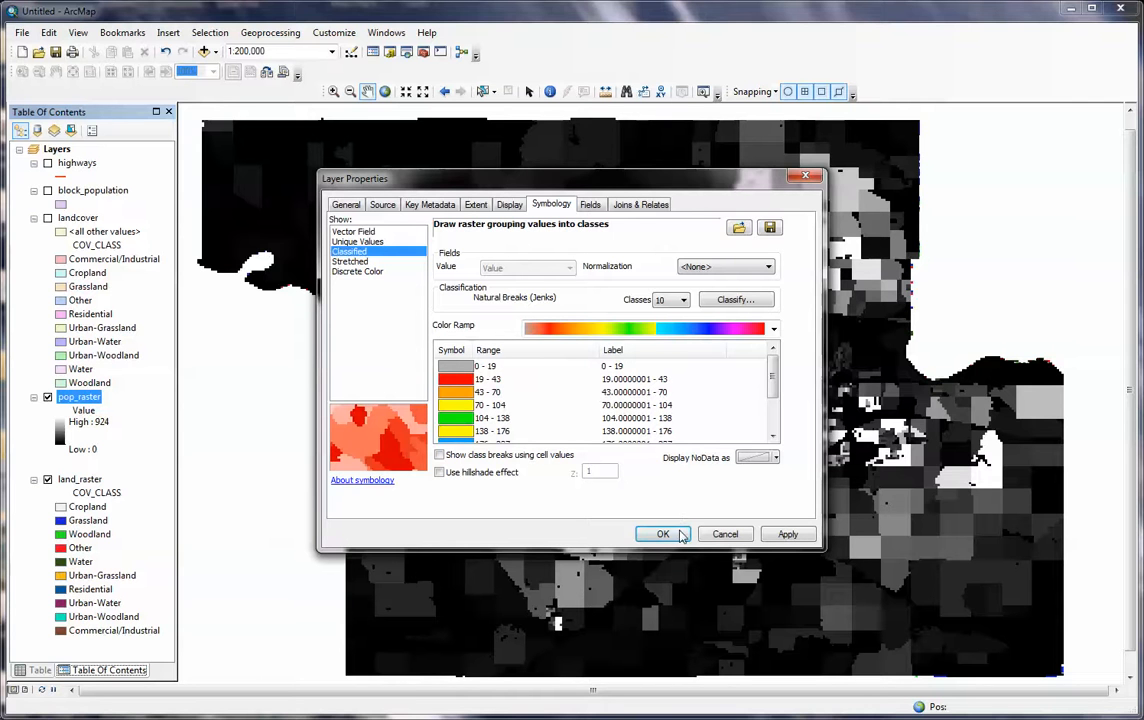
left_click(663, 534)
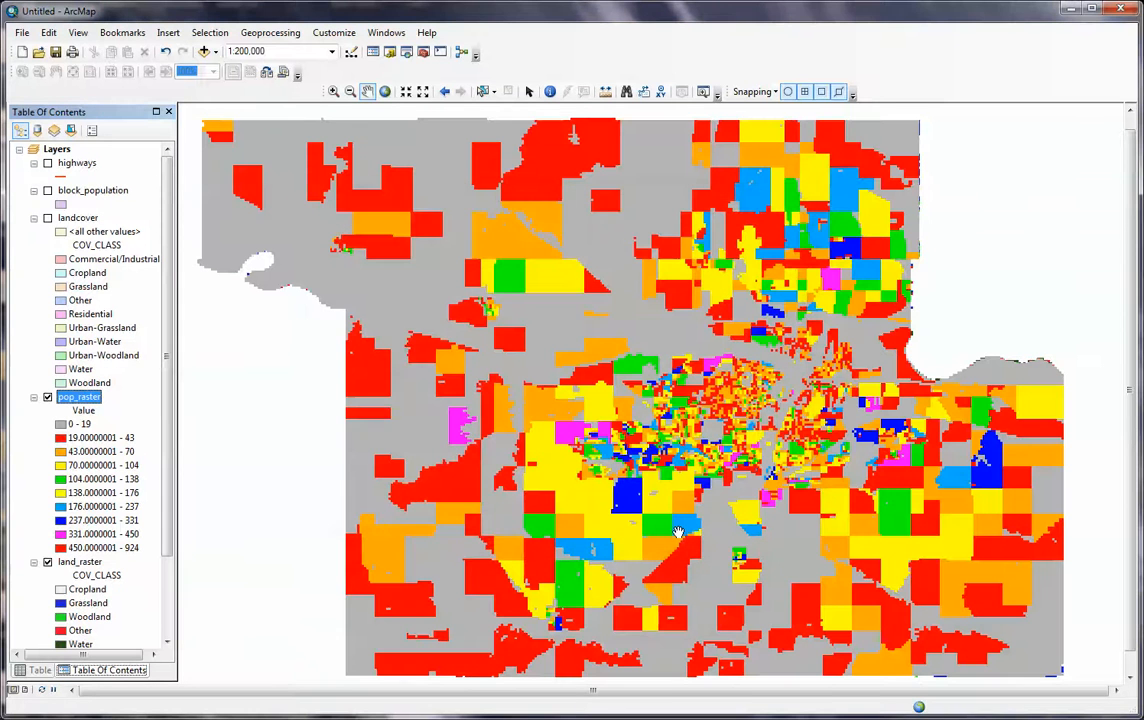